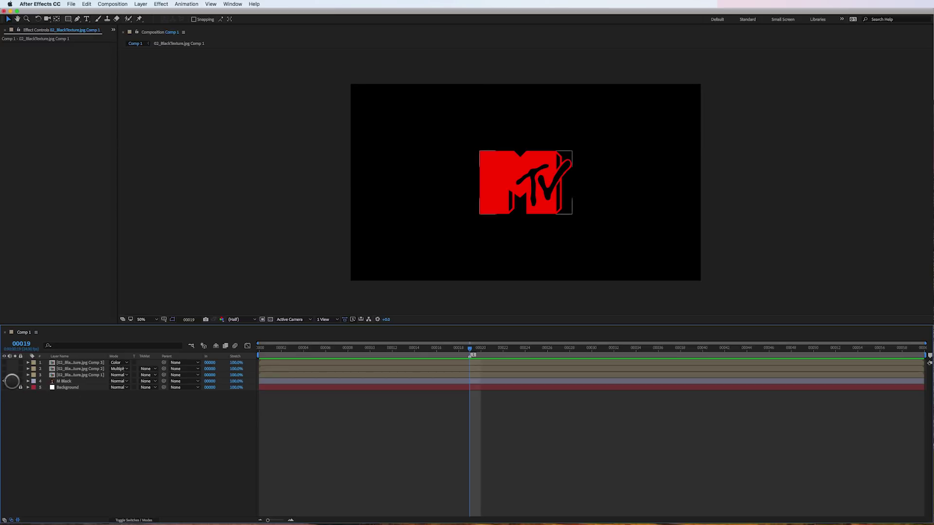
Toggle the grunge texture layer's visibility, then play the Comp 1 preview
click(4, 375)
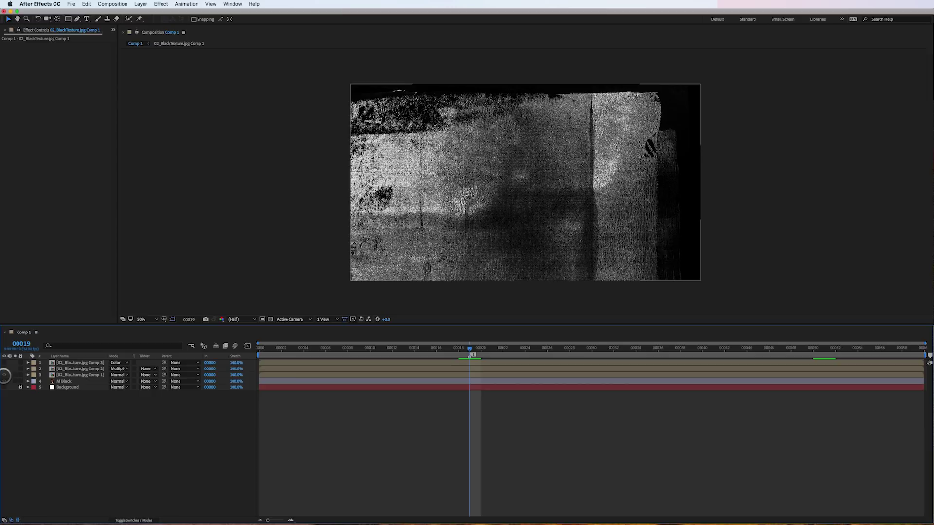
click(4, 381)
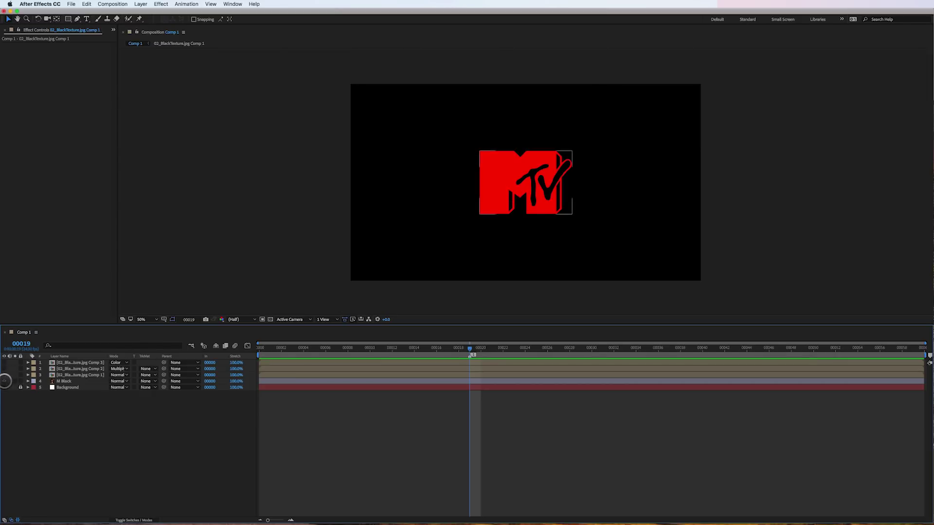
click(5, 376)
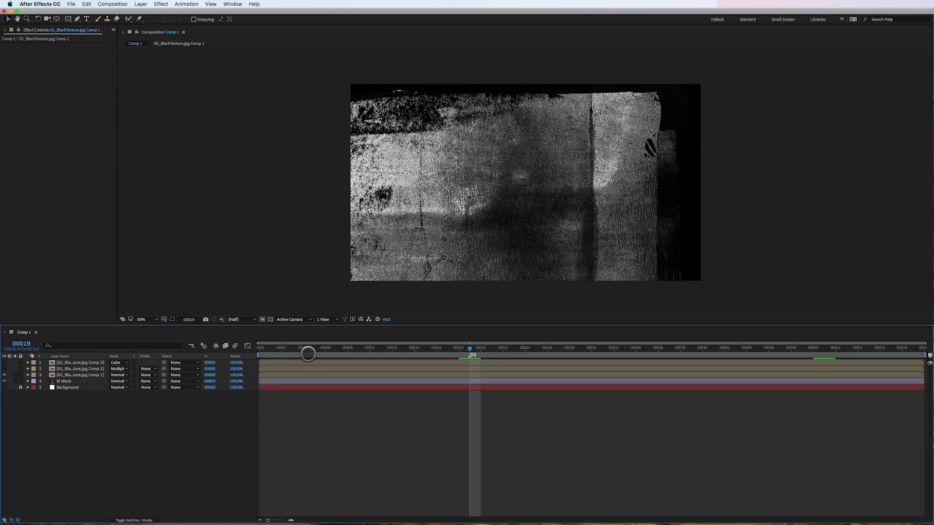
key(space)
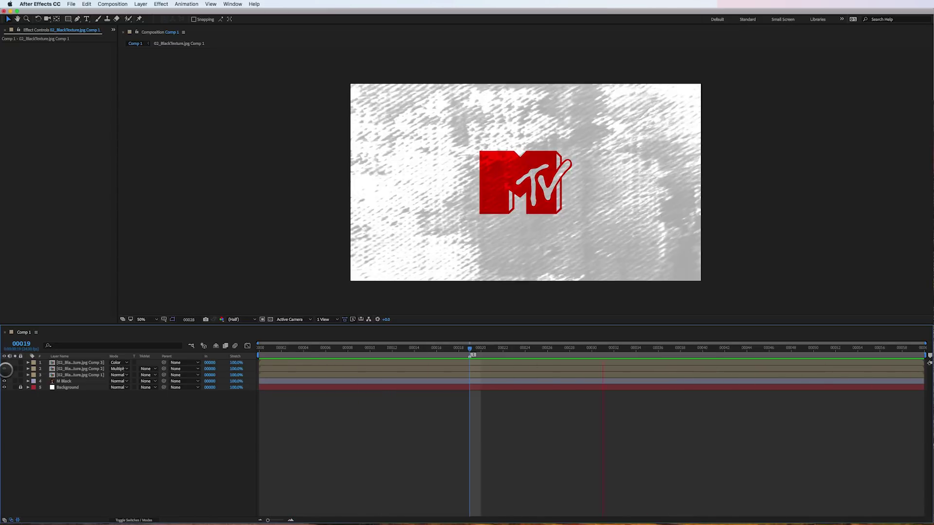
click(4, 362)
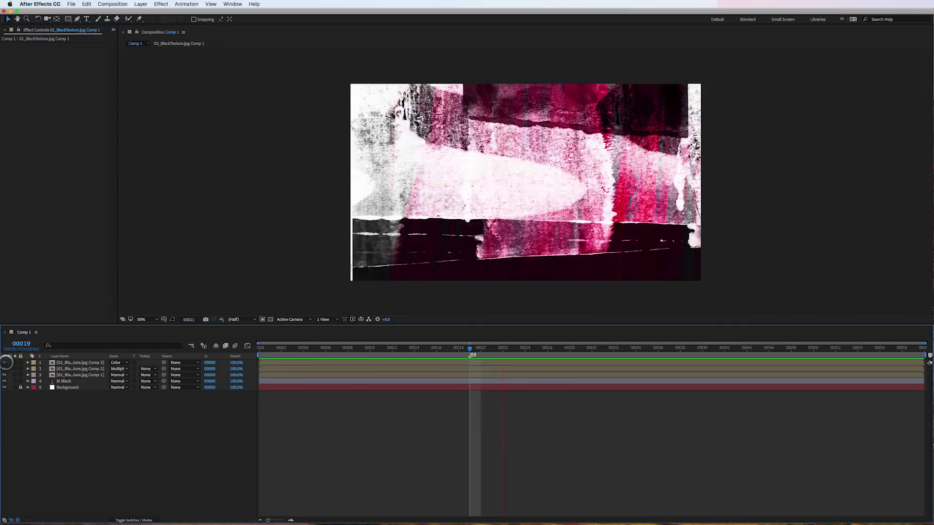
Hide the top texture layers and duplicate M Black as M Black 2 above the first texture
drag(6, 363, 5, 378)
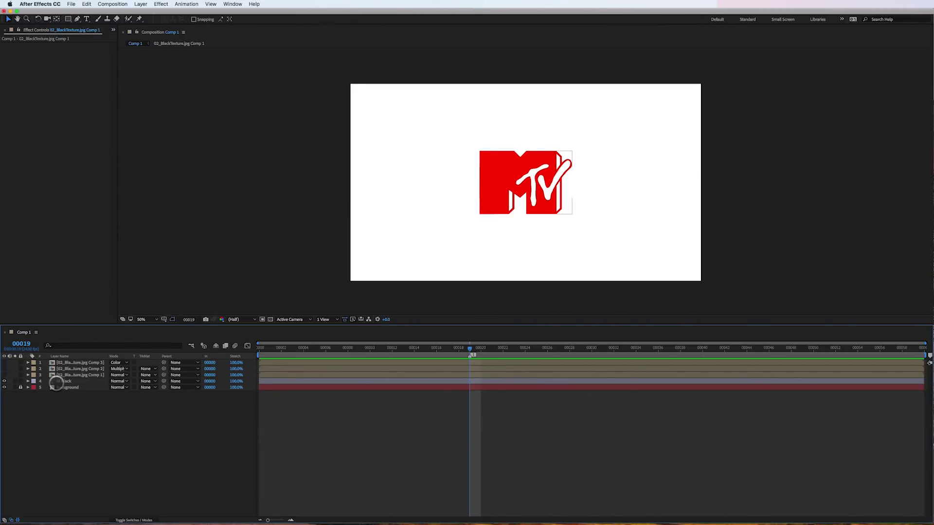
click(60, 381)
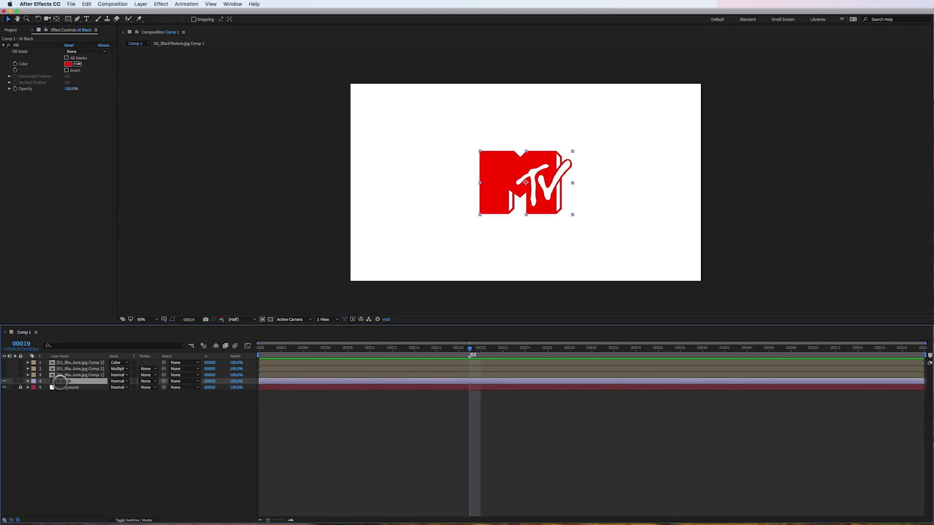
key(ctrl+d)
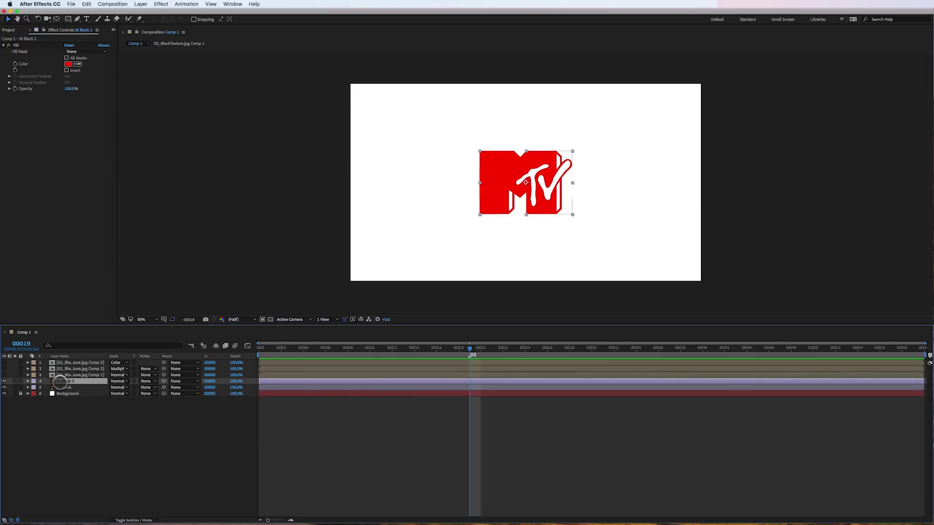
drag(60, 382, 63, 374)
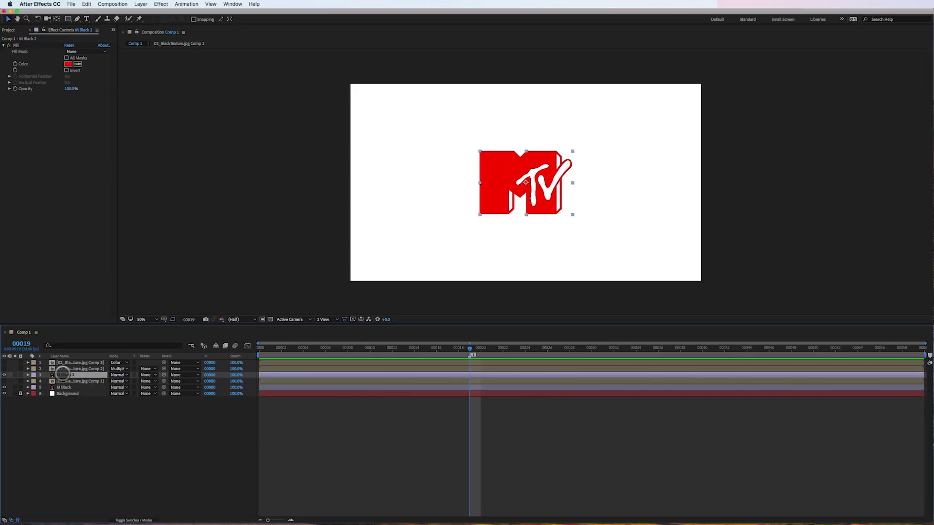
click(61, 381)
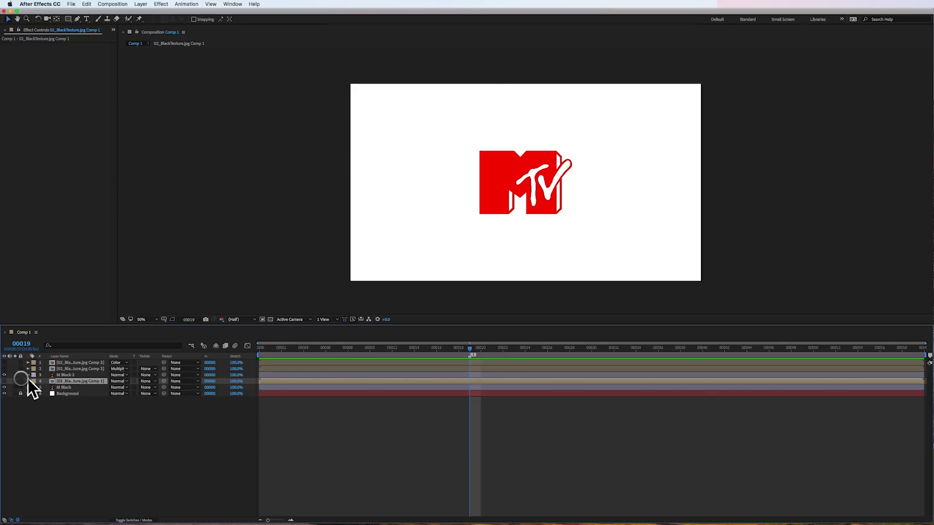
Show the first texture layer and set its TrkMat to Alpha Matte 'M Black 2'
click(5, 381)
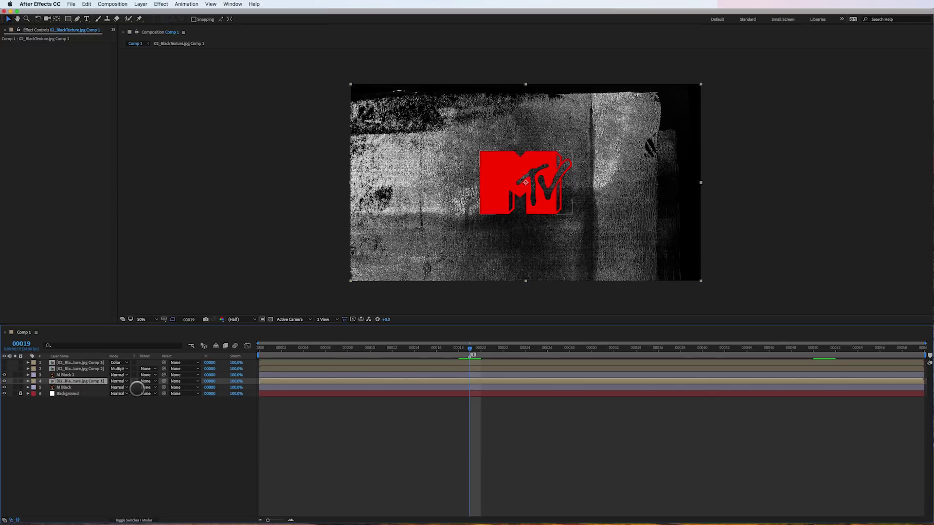
click(146, 381)
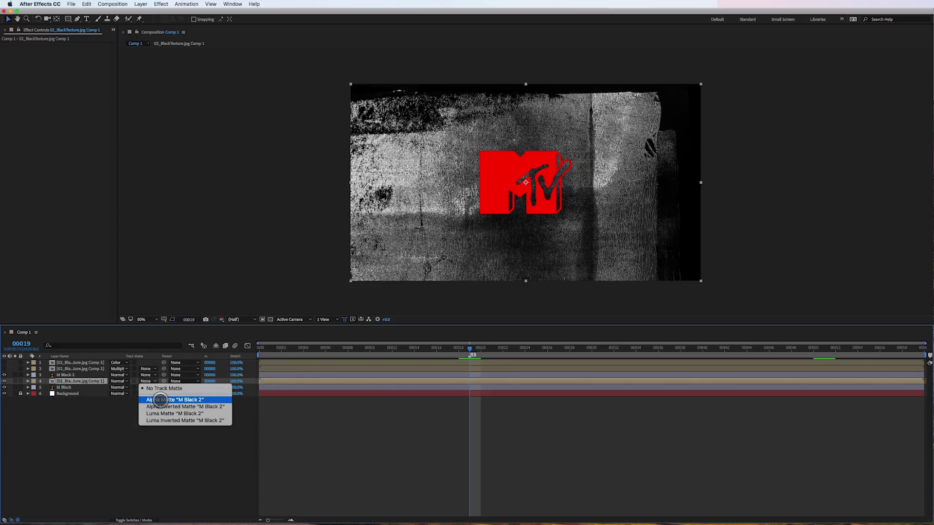
click(160, 400)
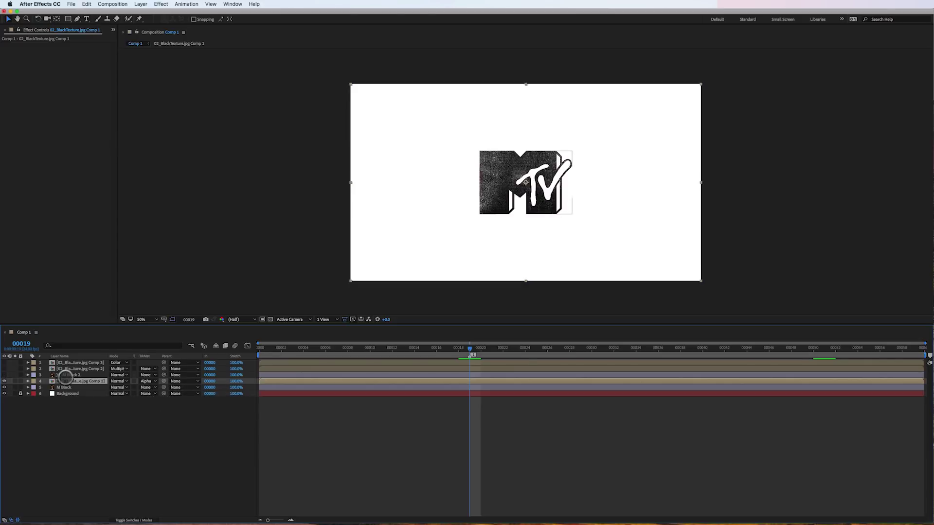
Duplicate M Black 2 as M Black 3 and alpha-matte the second texture to it
click(68, 375)
key(super+d)
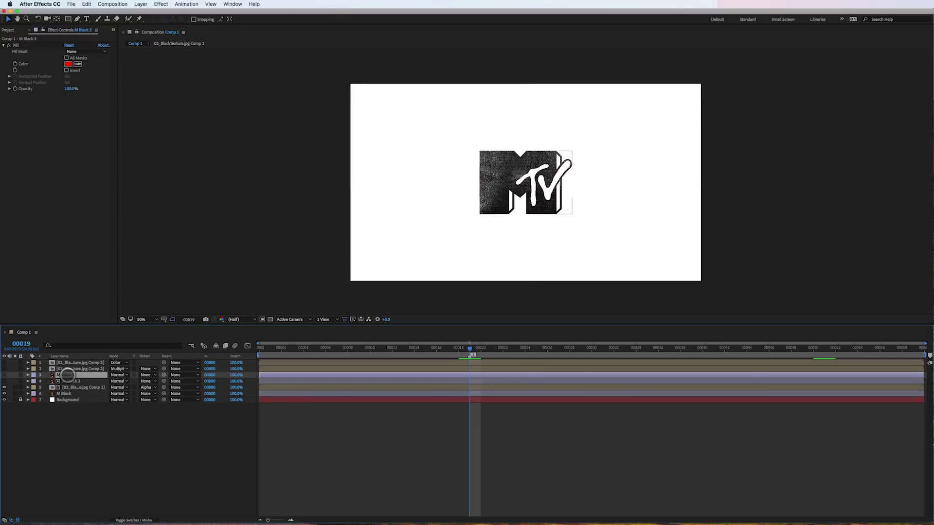
drag(68, 368, 70, 375)
click(146, 375)
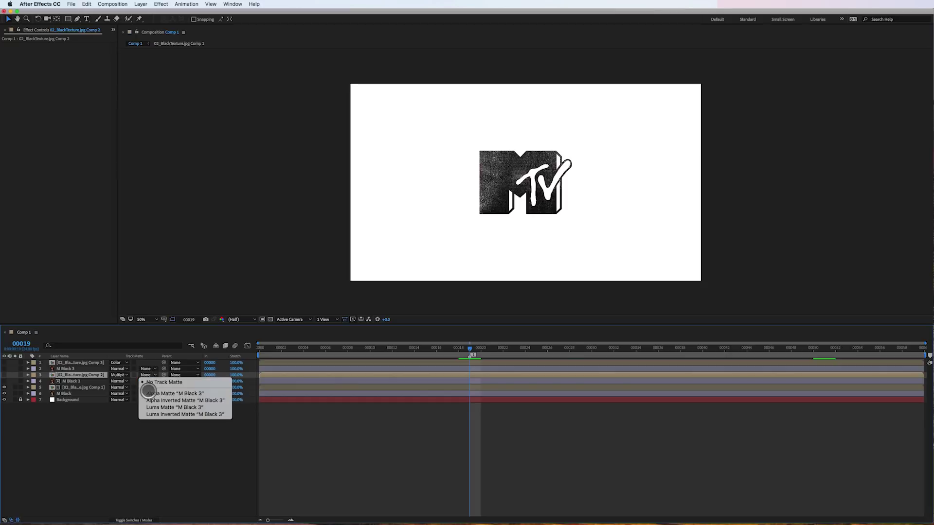
click(175, 393)
Duplicate M Black 4 to the top and alpha-matte the remaining texture to it
click(72, 369)
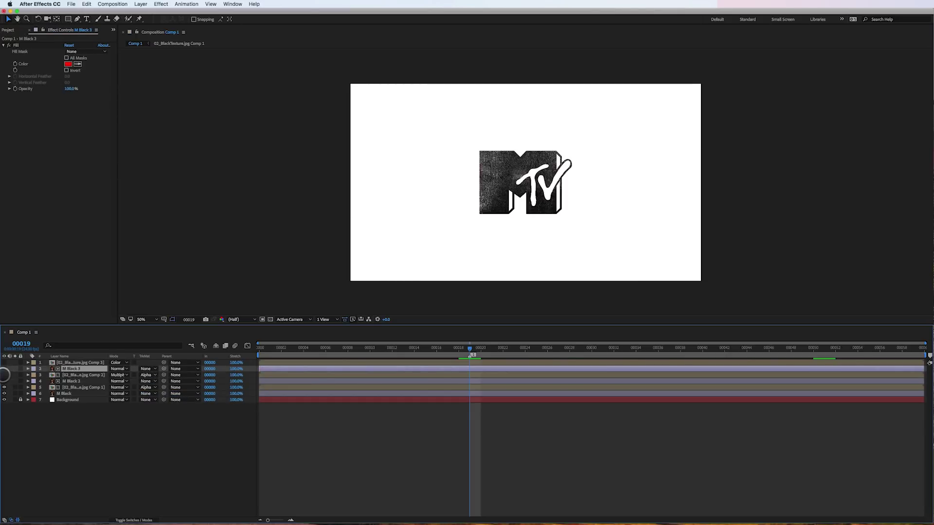
key(super+d)
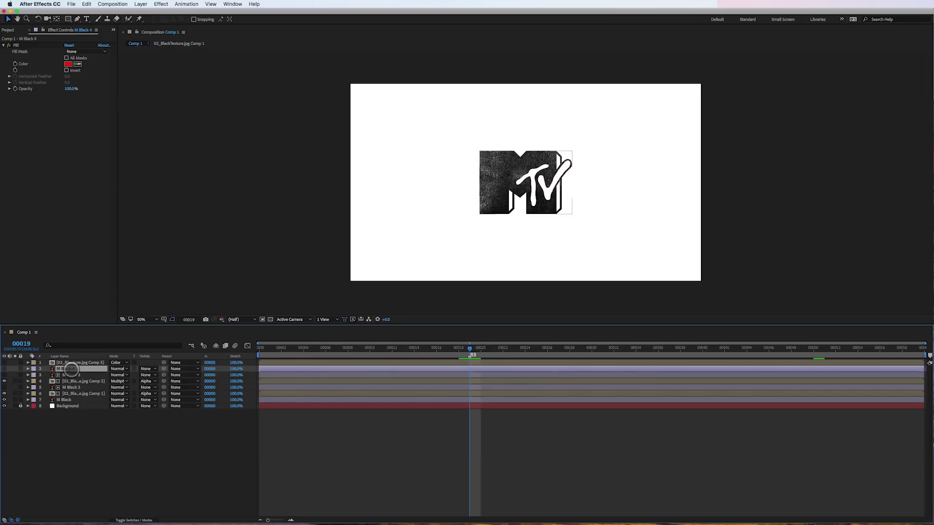
drag(71, 370, 69, 362)
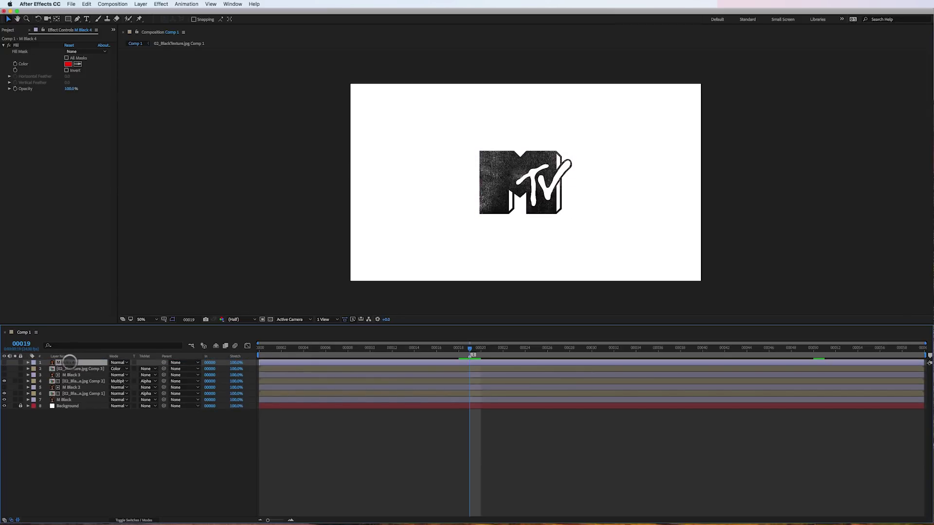
click(4, 368)
click(146, 368)
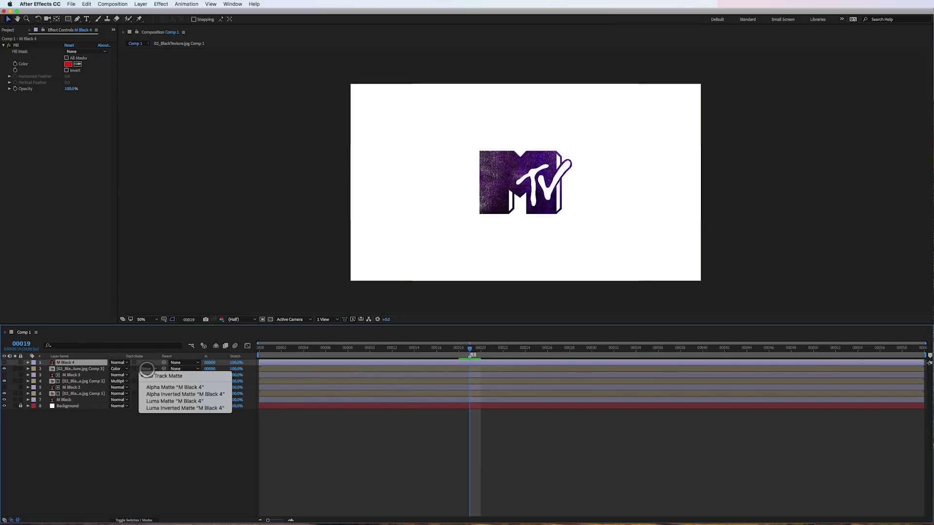
click(153, 387)
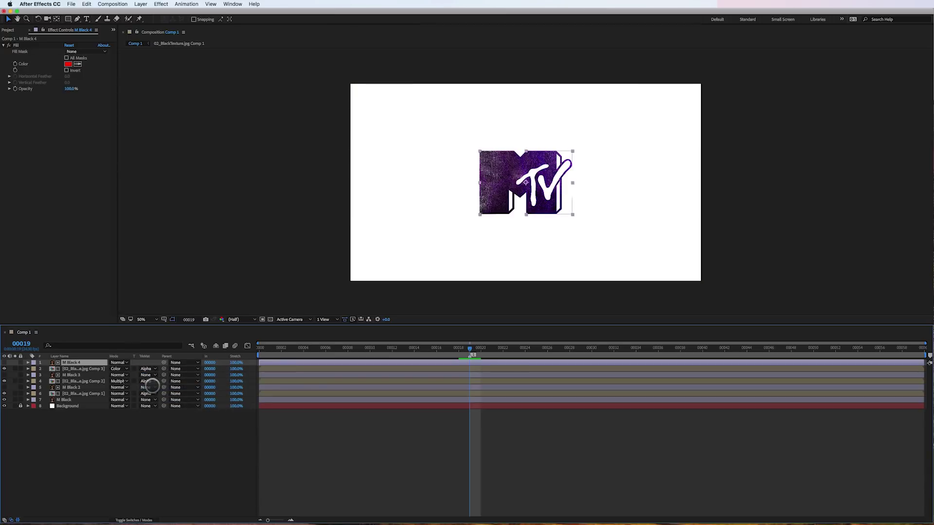
Play a preview of the MTV logo cycling through its grunge texture fills
key(space)
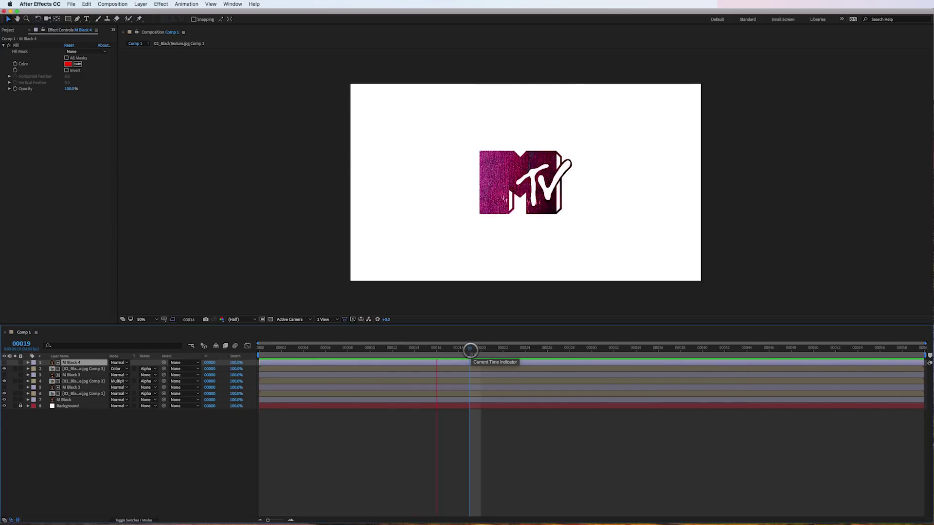
Undo three times to remove the duplicated M Black track-matte setup
key(super+z)
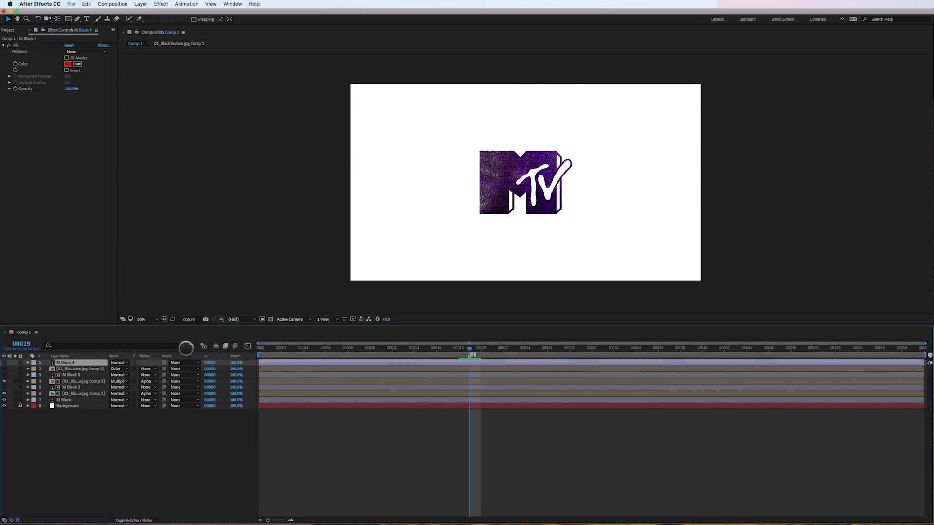
key(super+z)
key(super+z)
key(super+z)
key(super+z)
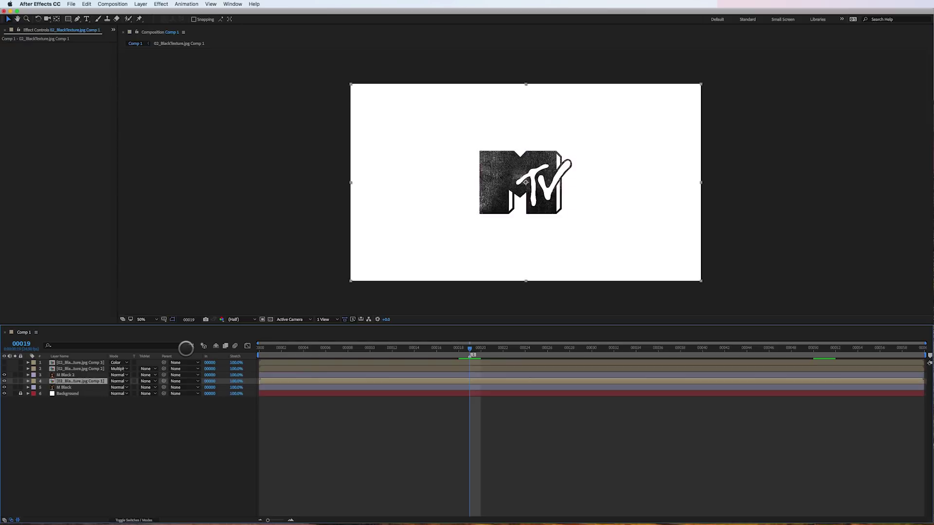
key(super+z)
key(super+z)
key(super+z)
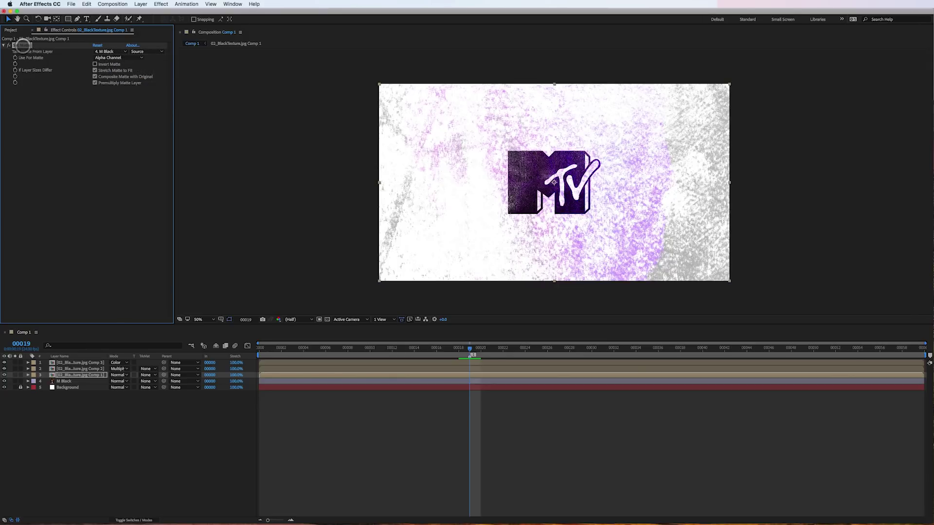
Paste the Set Matte effect onto the Comp 2 and Comp 3 texture layers
click(66, 369)
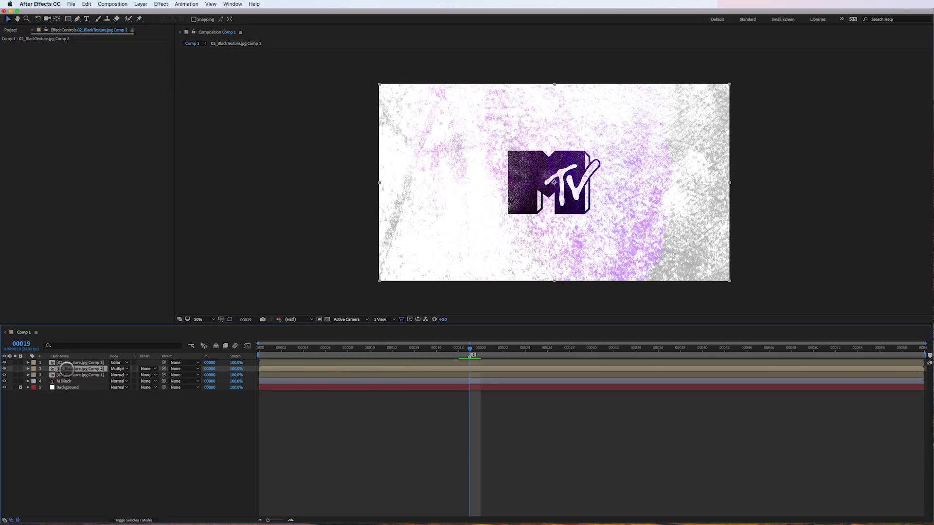
key(super+v)
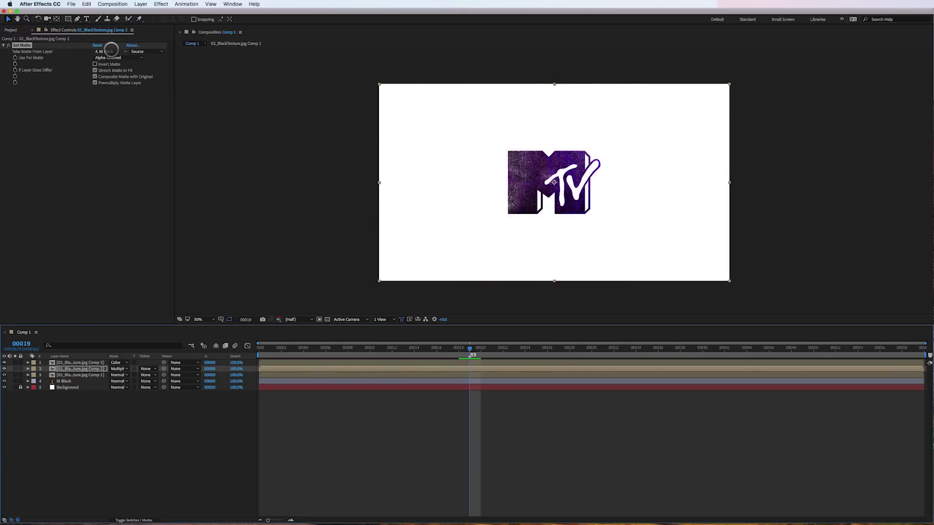
click(84, 362)
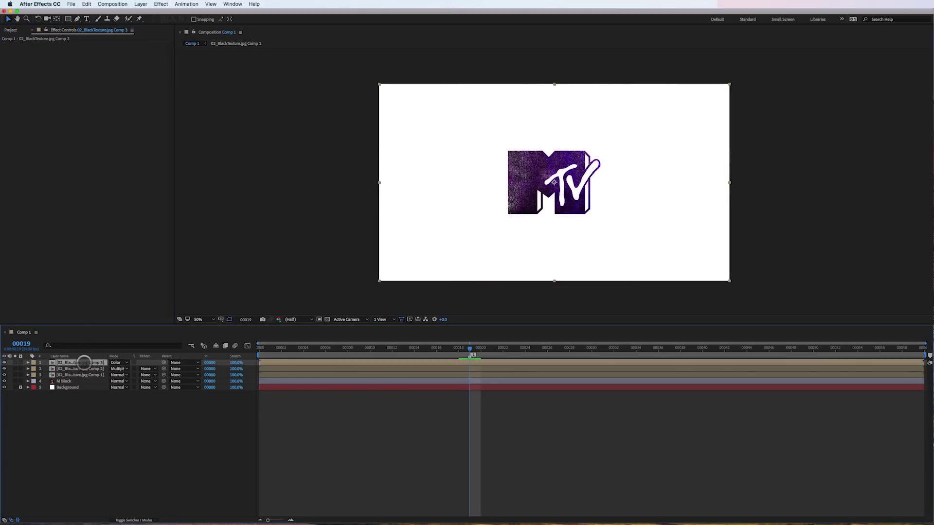
key(super+v)
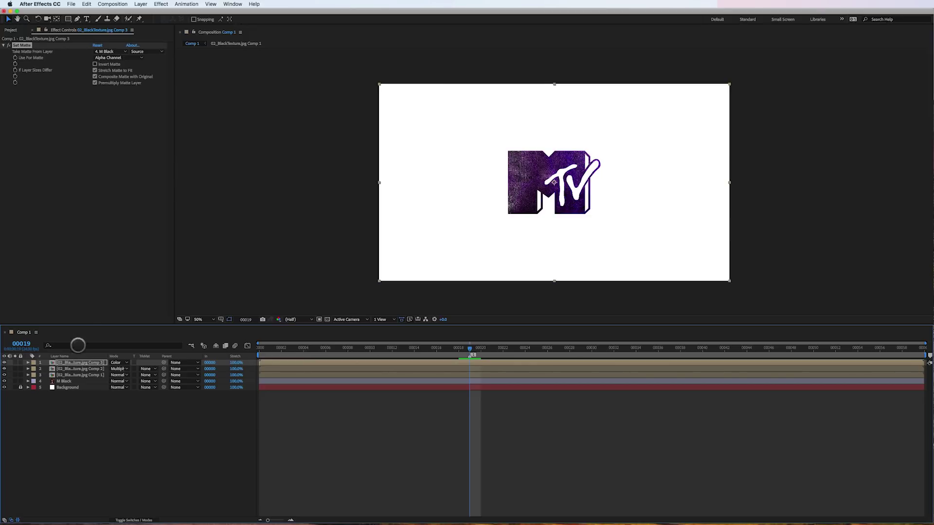
Hide the M Black layer and review each texture layer's Set Matte settings
click(73, 375)
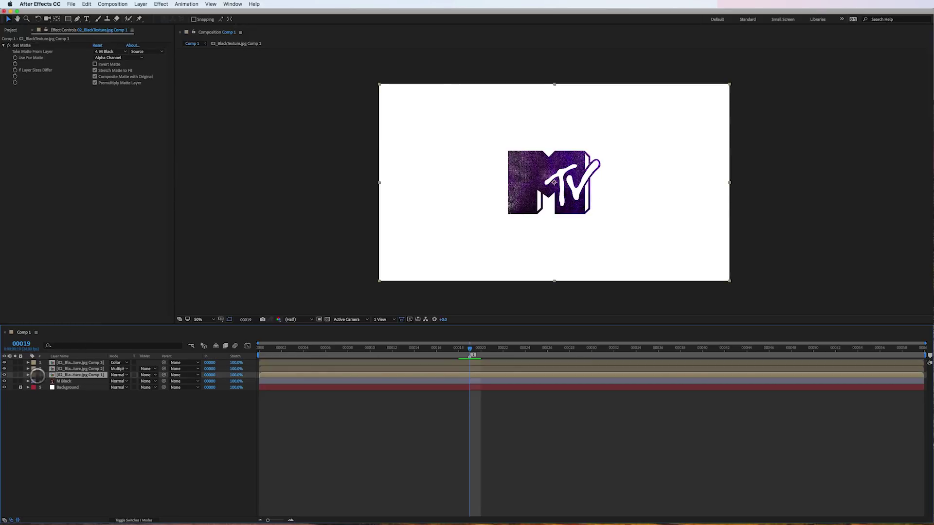
click(4, 381)
click(69, 362)
click(75, 369)
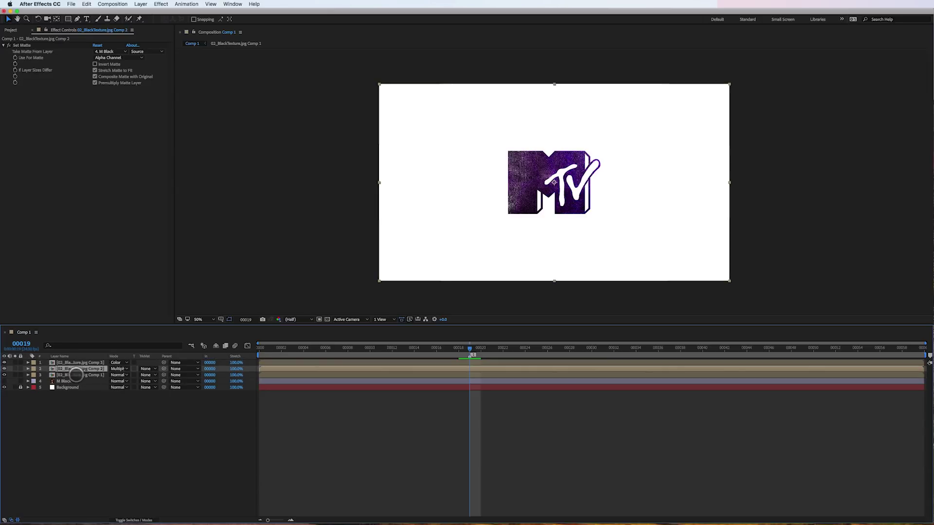
click(77, 375)
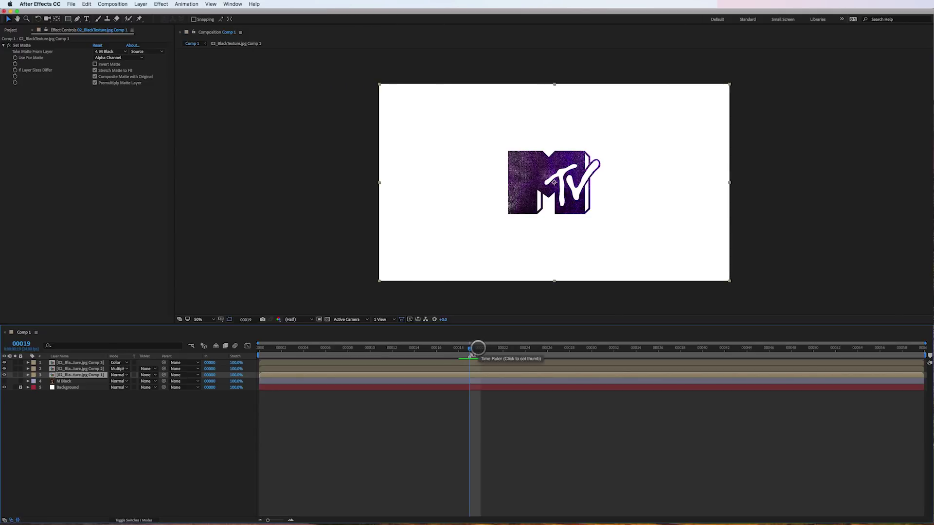
Play a RAM preview of Comp 1 with all three textures animating inside the logo
key(space)
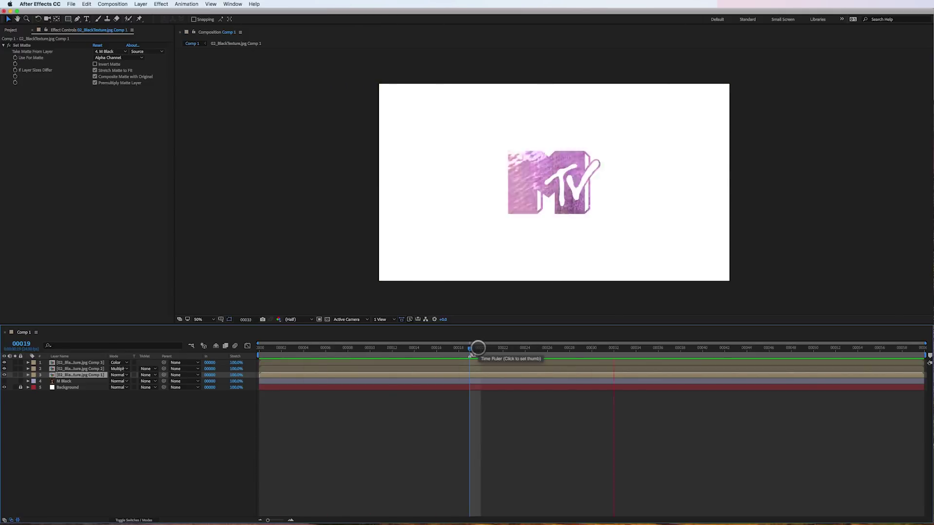